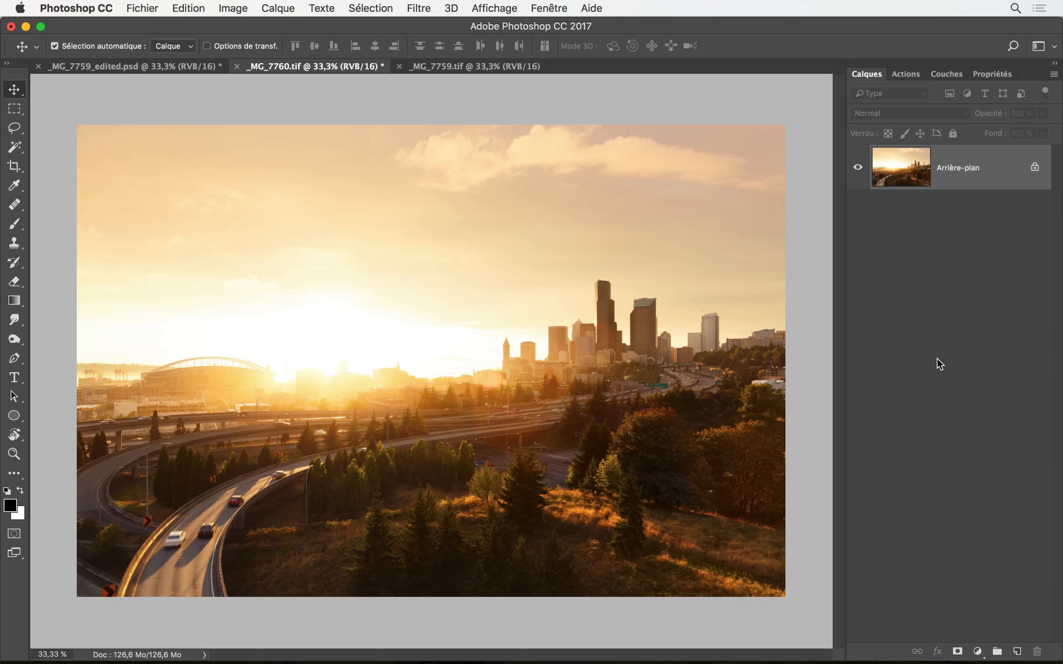
Step: Compare the darker exposure _MG_7759.tif with the brighter exposure _MG_7760.tif
left_click(459, 70)
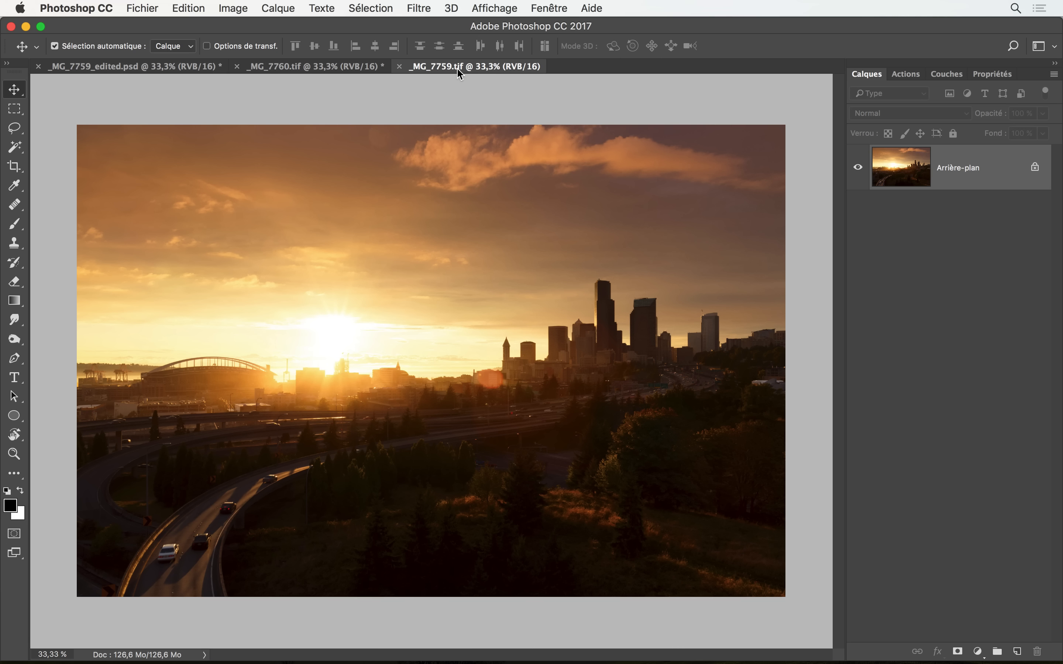
key("ctrl+shift+Tab")
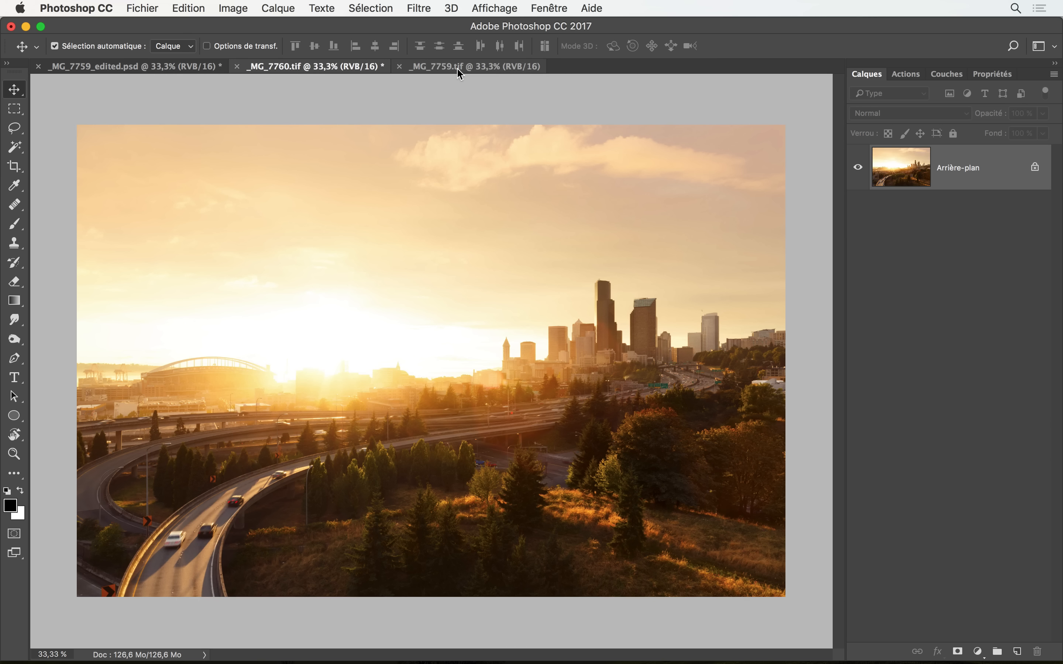
left_click(459, 70)
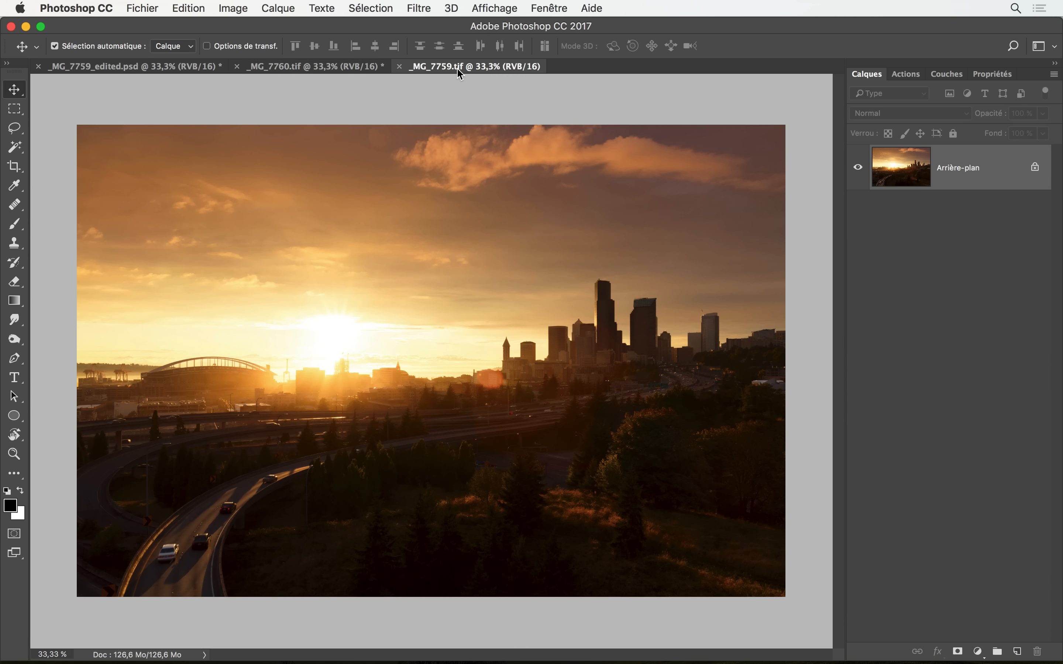
key("ctrl+shift+Tab")
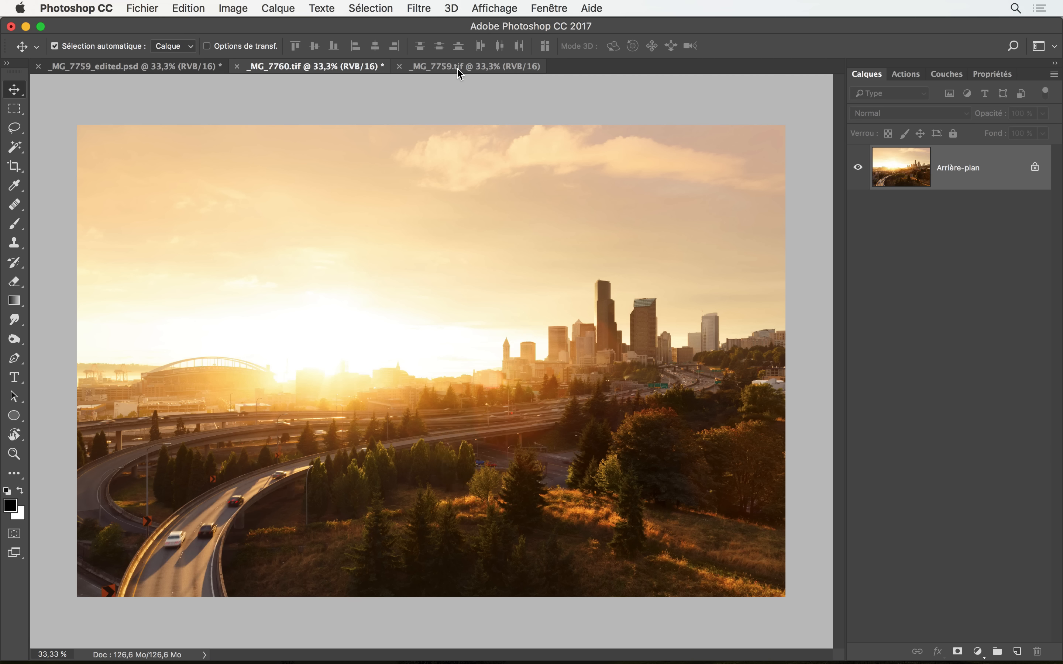
Step: Copy the whole image from _MG_7759.tif and paste it as a new layer in _MG_7760.tif
left_click(457, 68)
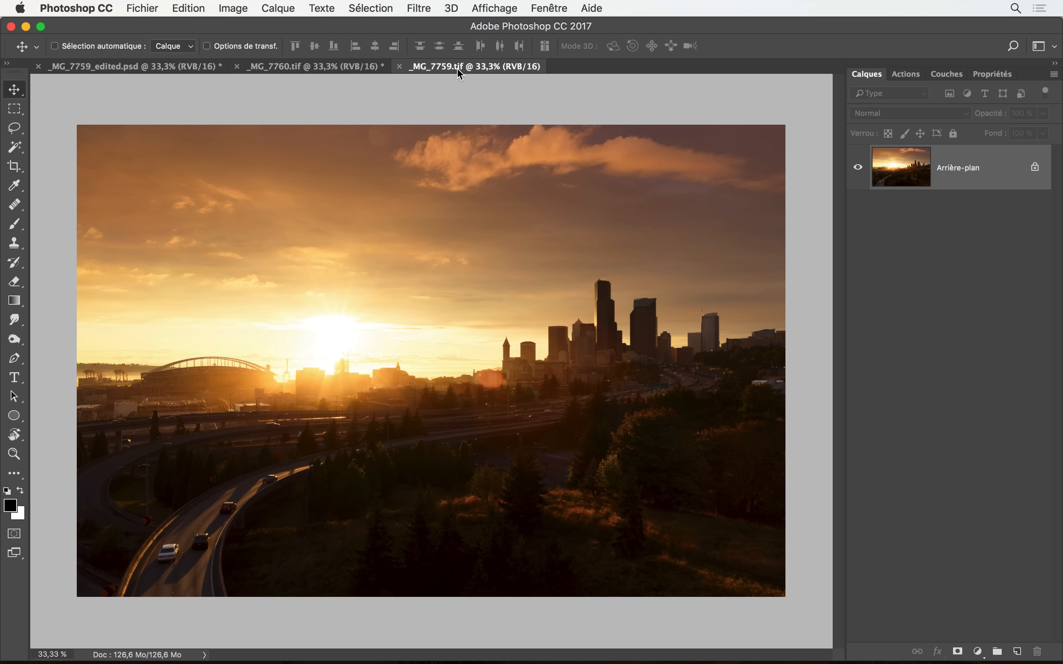
key("super+a")
key("super+c")
left_click(346, 69)
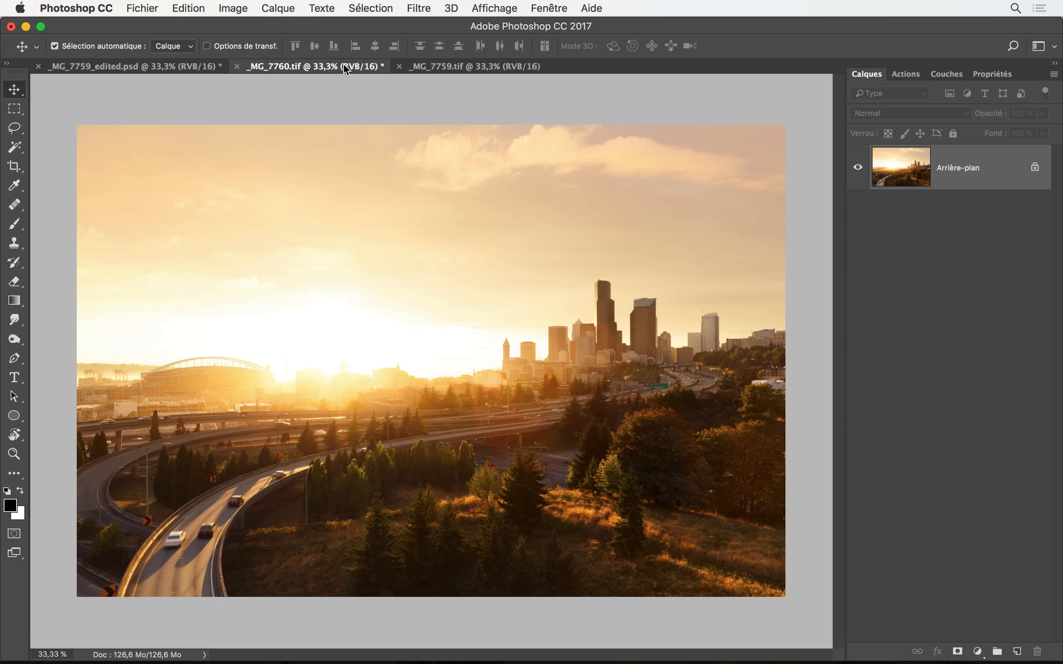
key("super")
key("super+v")
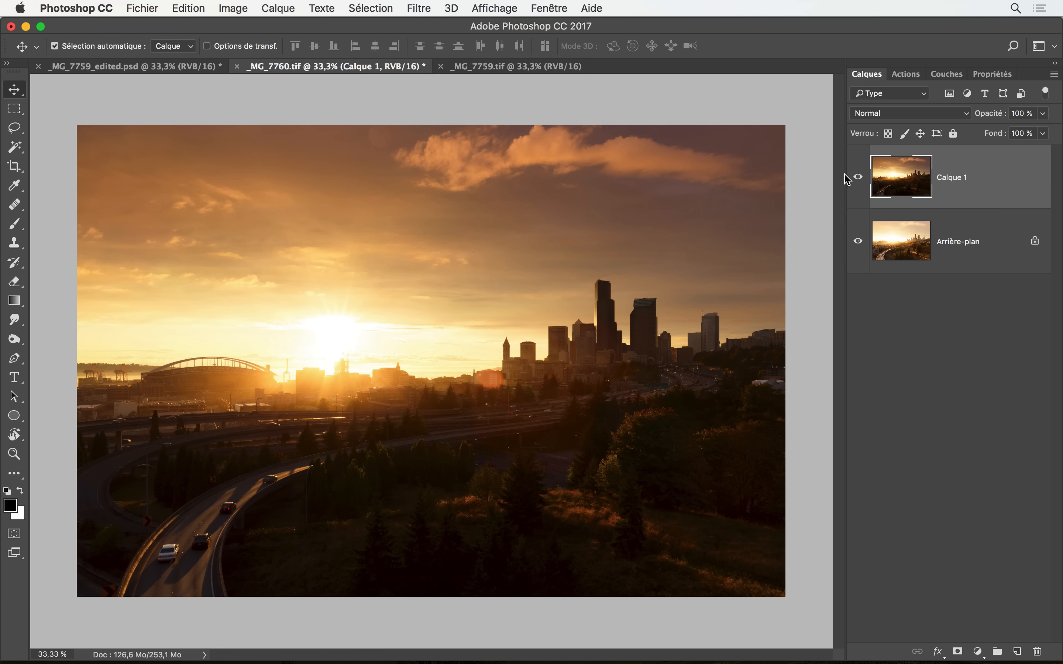
Step: Toggle the visibility of Calque 1 to compare the dark exposure with the bright background
left_click(857, 180)
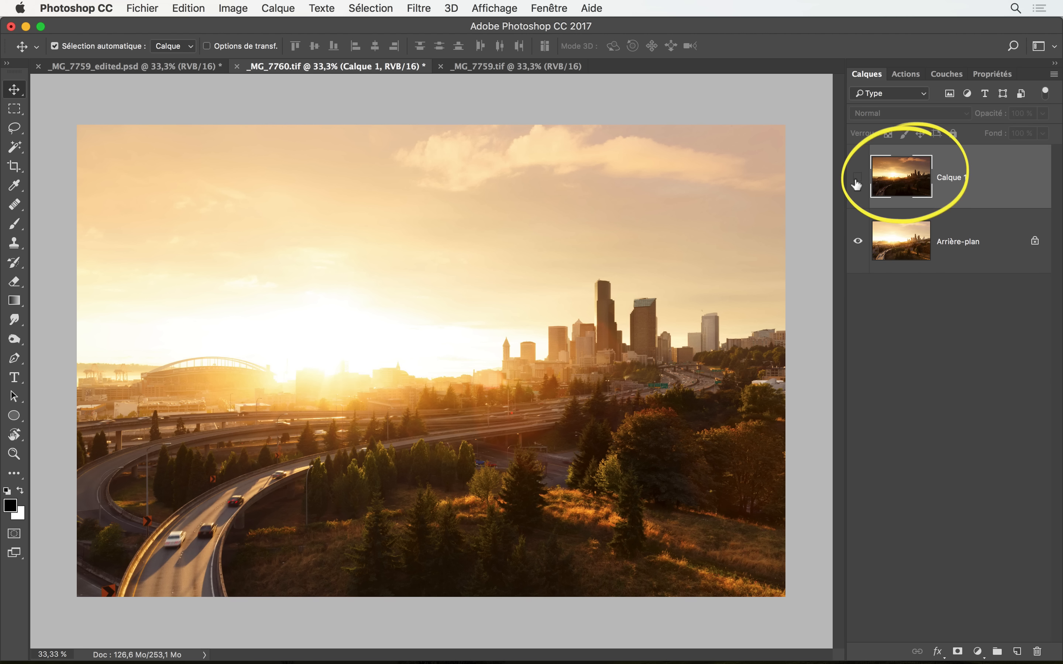
left_click(857, 181)
left_click(857, 181)
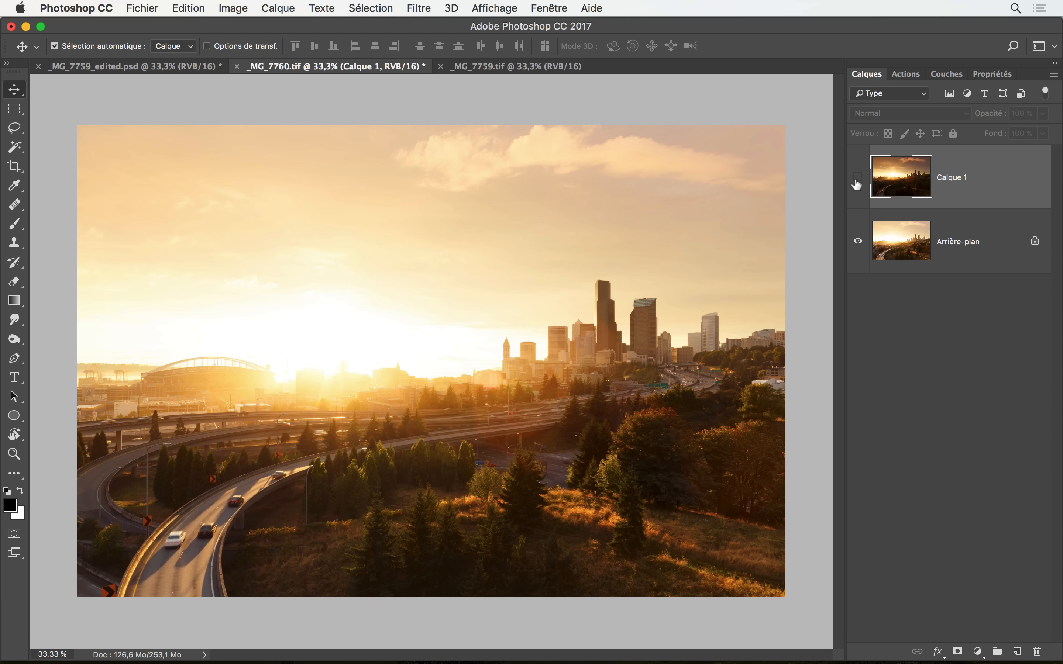
left_click(857, 181)
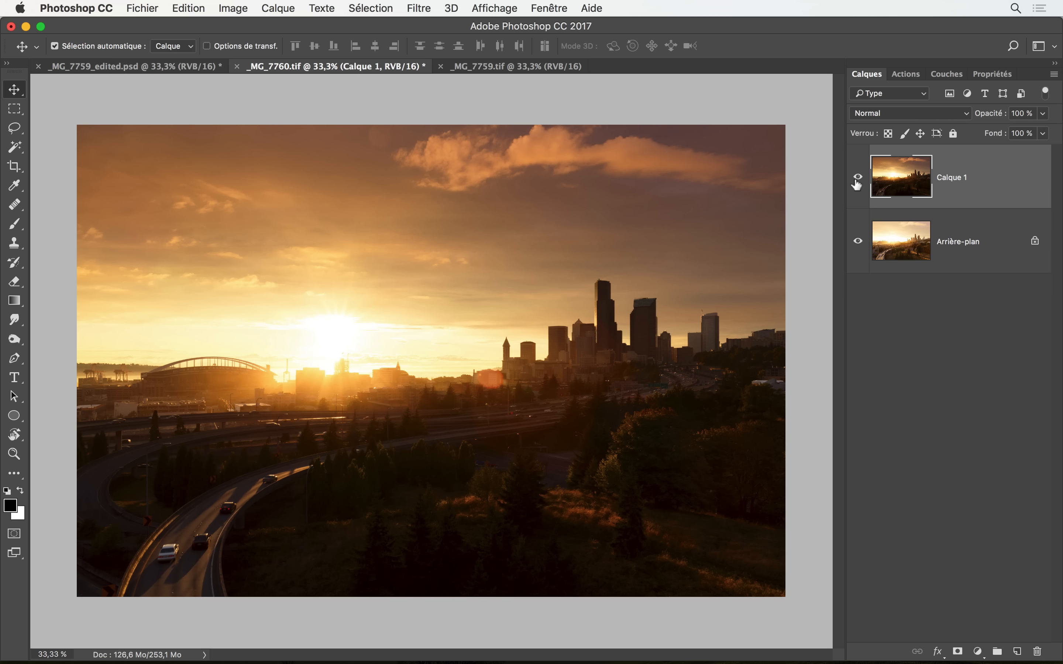
Step: Add a black layer mask to Calque 1 and draw a linear white-to-black gradient on it from mid-sky down to the highway
left_click(958, 651, "alt")
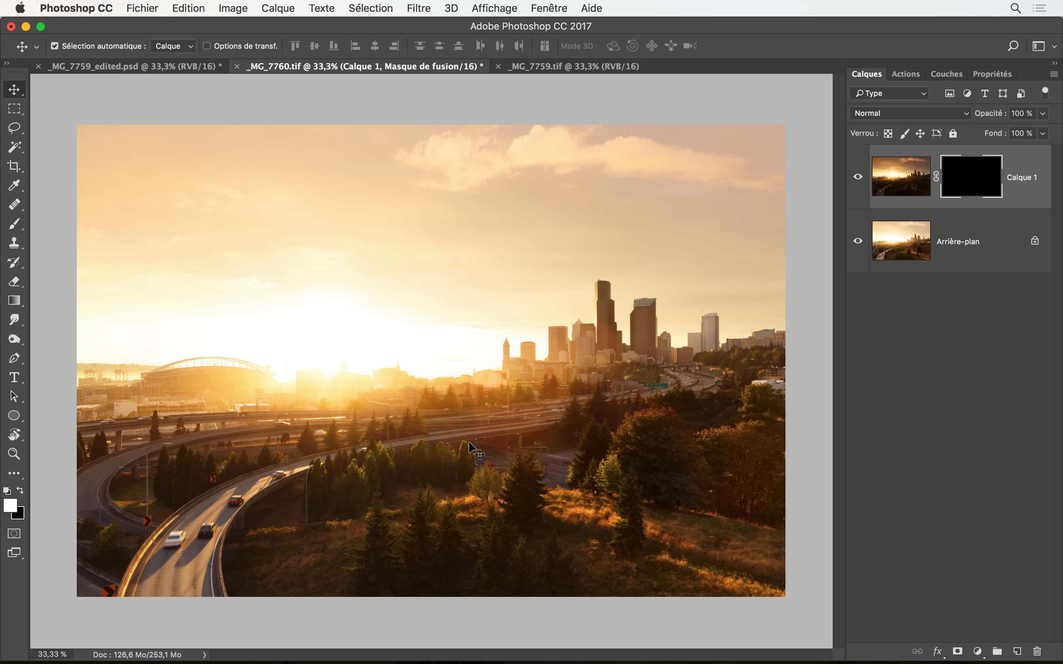
left_click(17, 303)
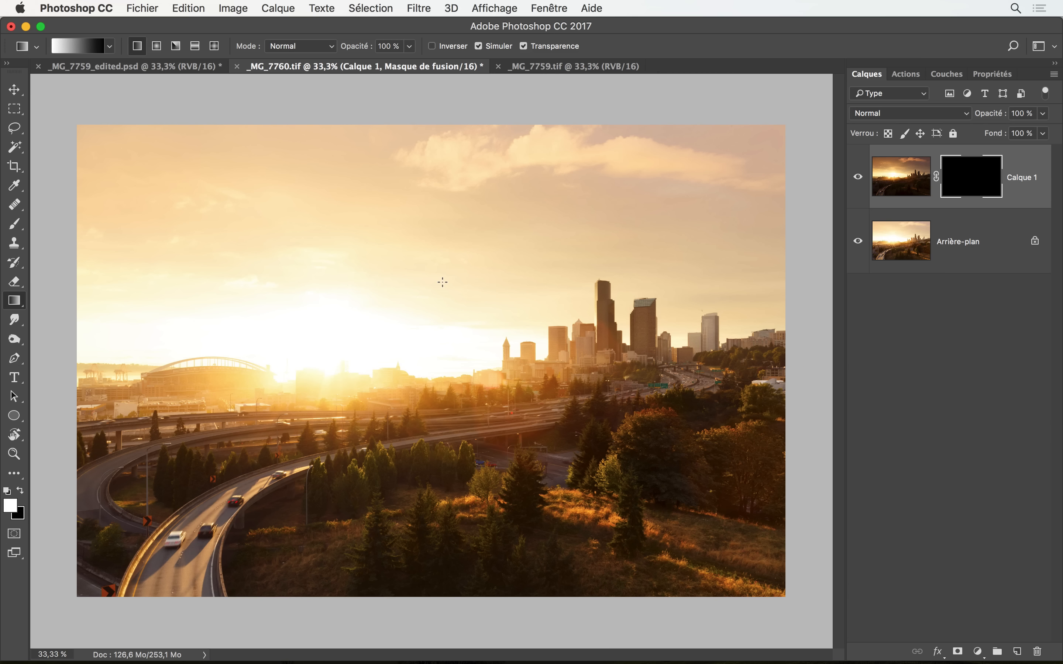
left_click_drag(443, 281, 438, 424)
left_click_drag(438, 426, 438, 426)
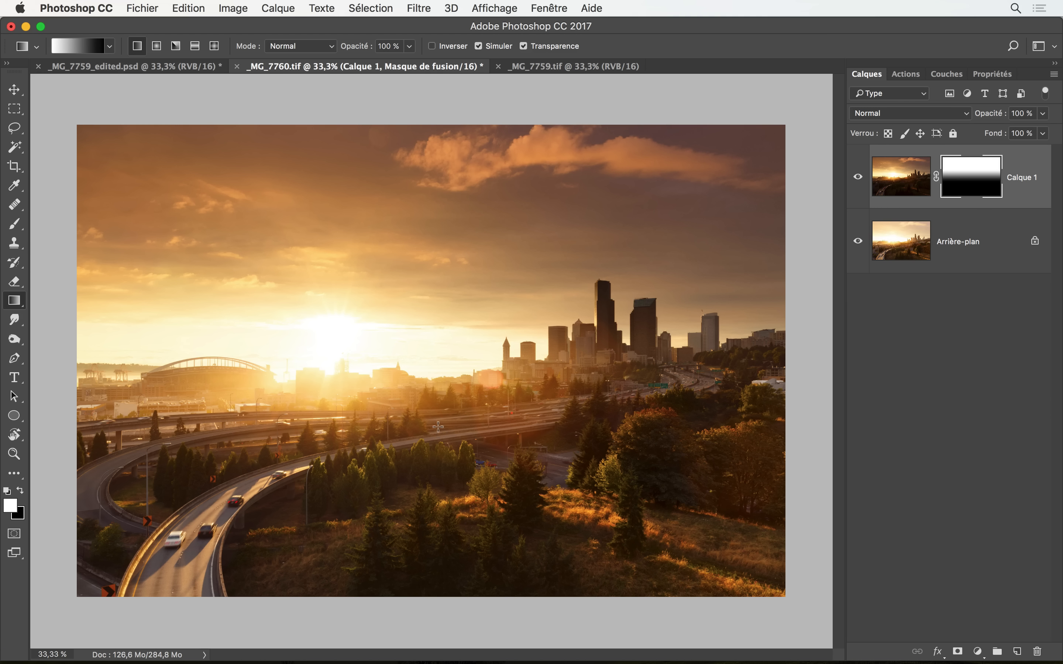
Step: Undo and redo the mask gradient repeatedly to compare the image with and without the blend
key("super+z")
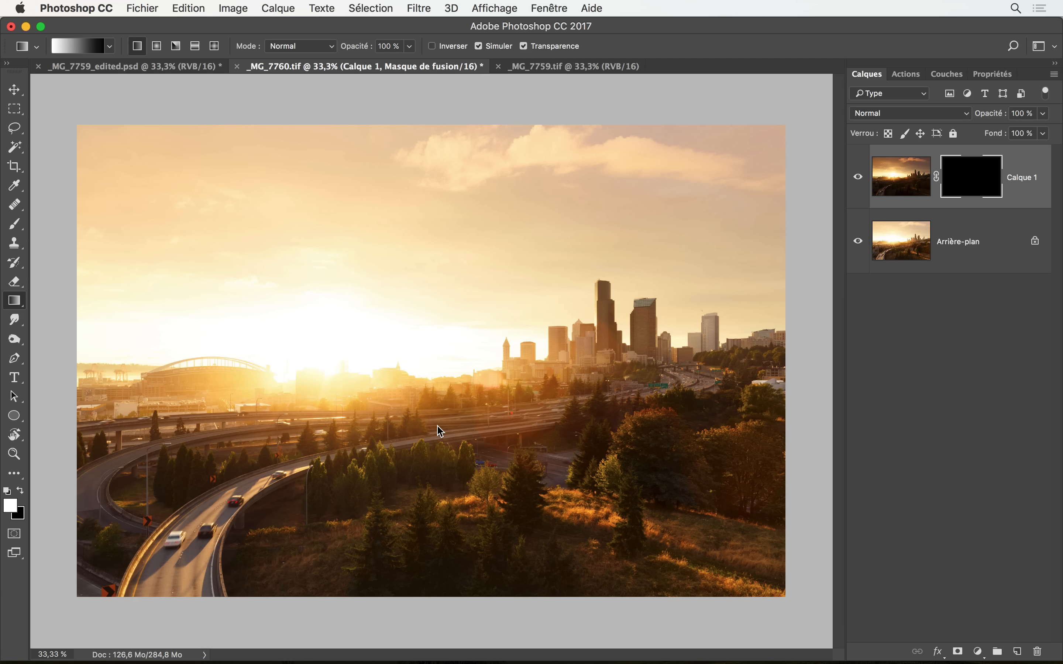
key("super+z")
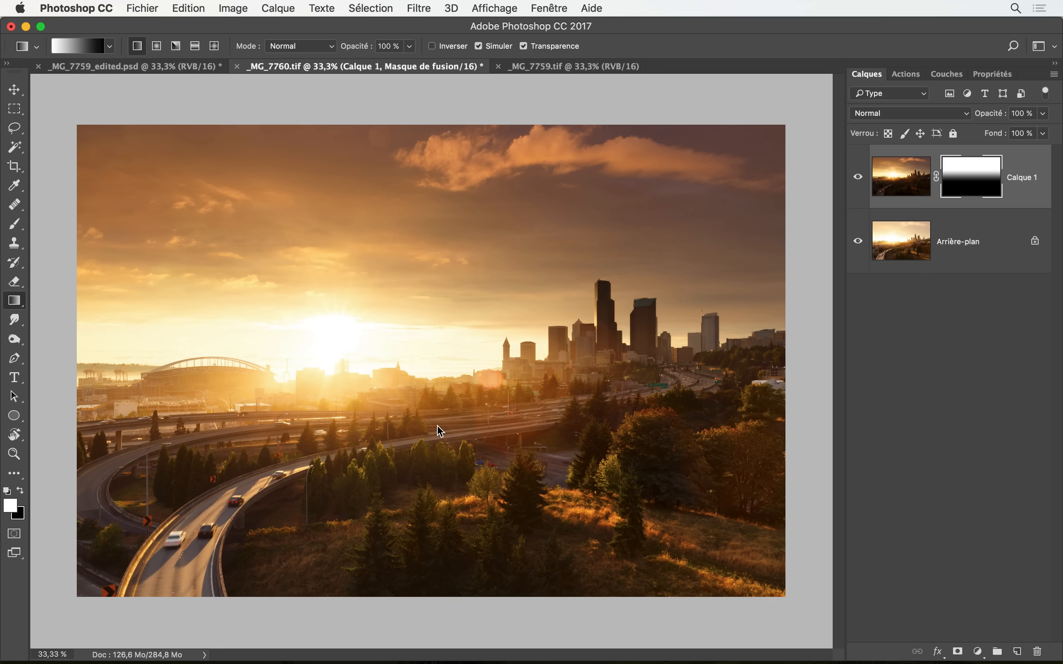
key("super+z")
key("super+z")
key("super+z")
key("super+z")
Step: Redraw the mask gradient at several angles, finishing with a nearly vertical white-to-black transition from the sky to the highway
left_click_drag(444, 276, 469, 382)
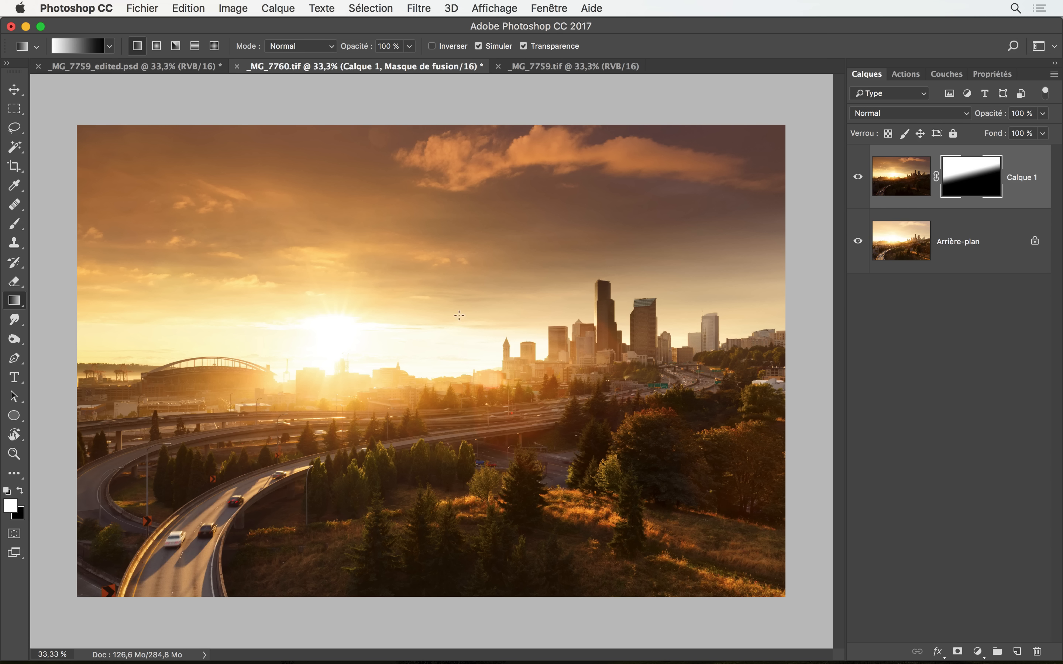
left_click_drag(454, 410, 461, 423)
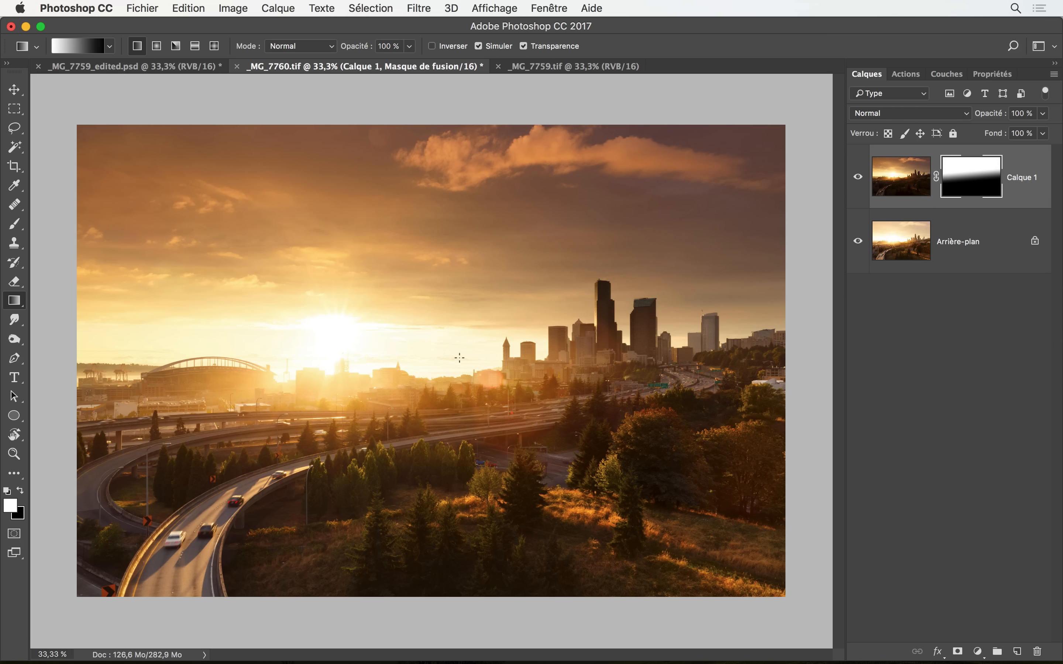
left_click_drag(443, 284, 475, 432)
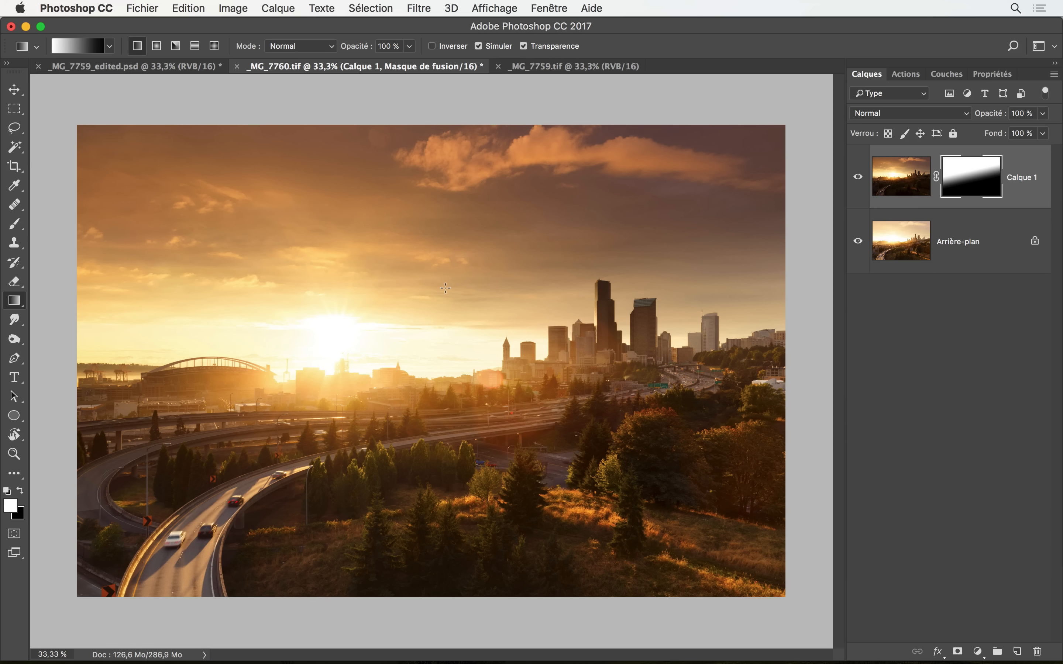
left_click_drag(445, 285, 438, 424)
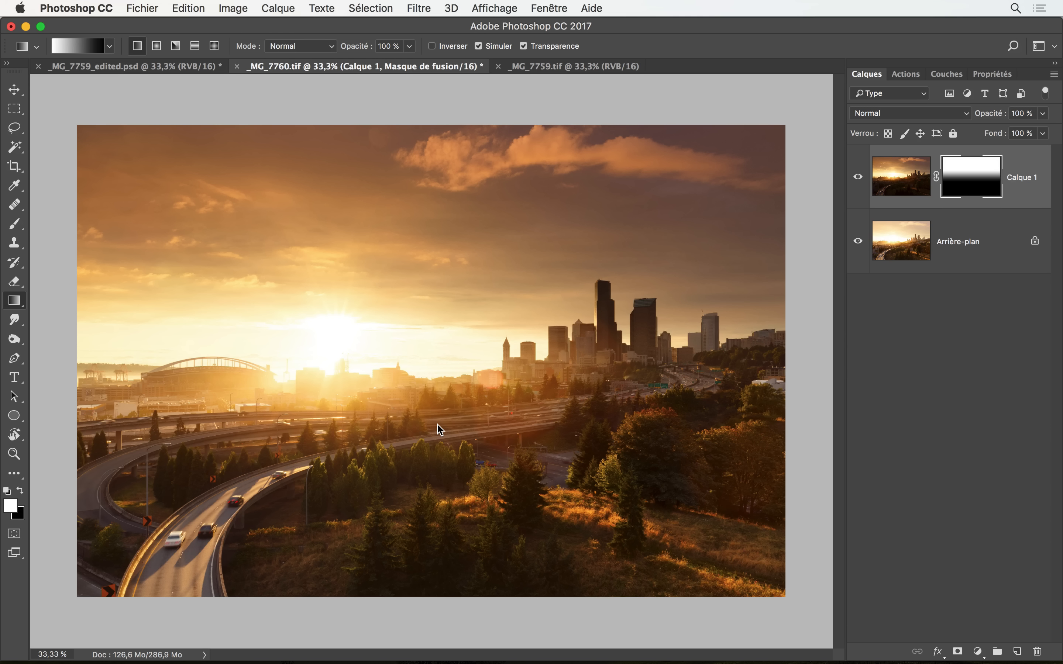
Step: Unlink the mask from Calque 1 and free-transform it to about -4.43° rotation, 137.20% width and 134.49% height
key("super+minus")
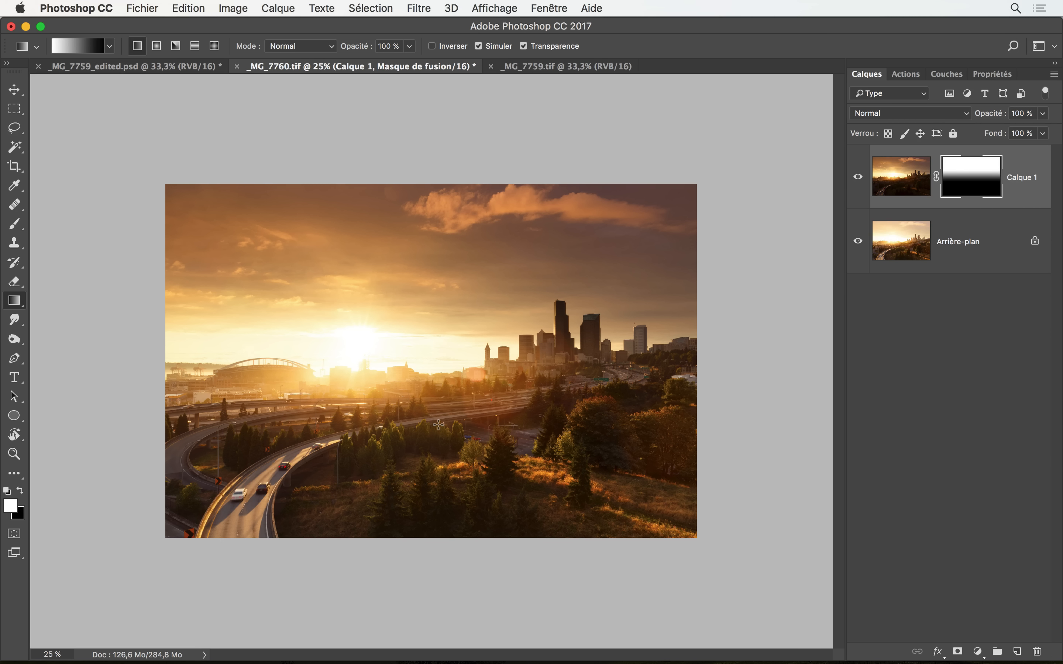
left_click(936, 177)
key("super+t")
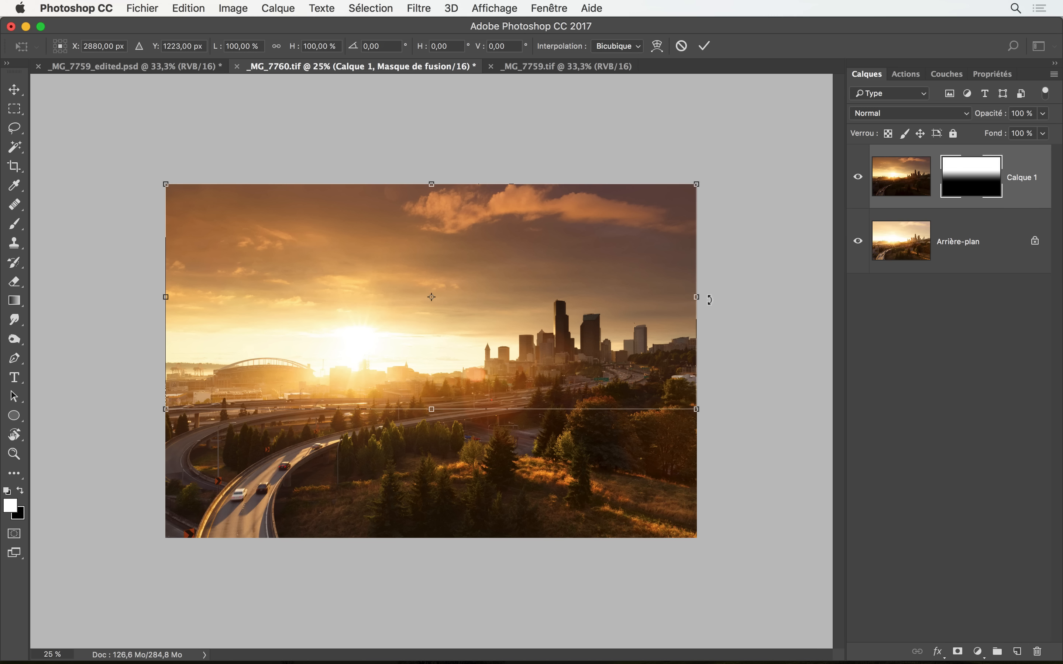
left_click_drag(709, 300, 753, 269)
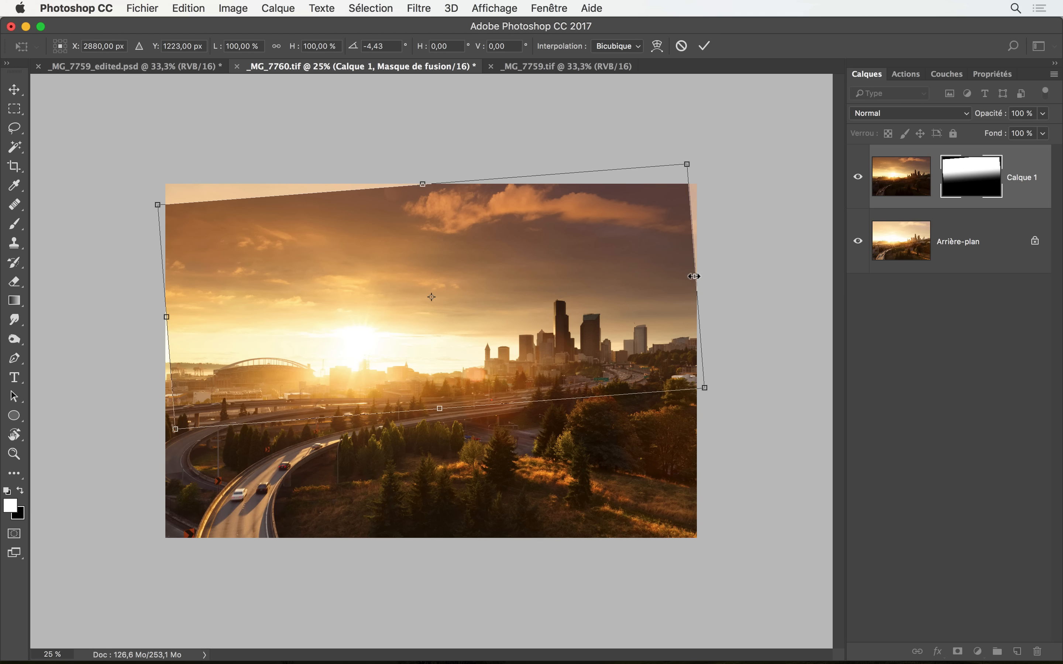
left_click_drag(694, 276, 793, 270)
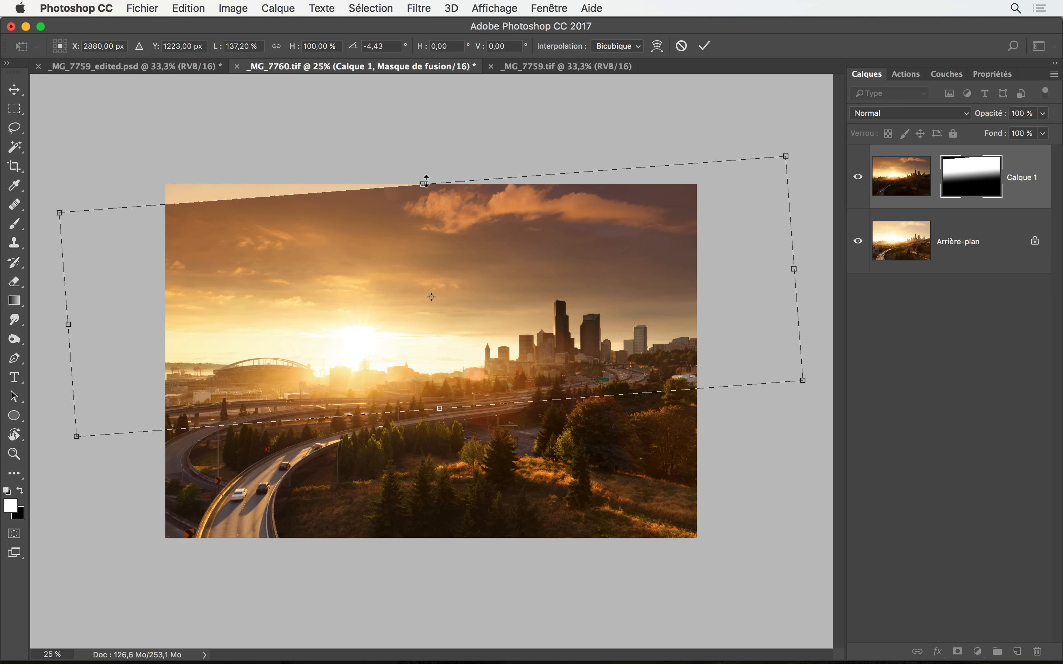
left_click_drag(425, 182, 421, 143)
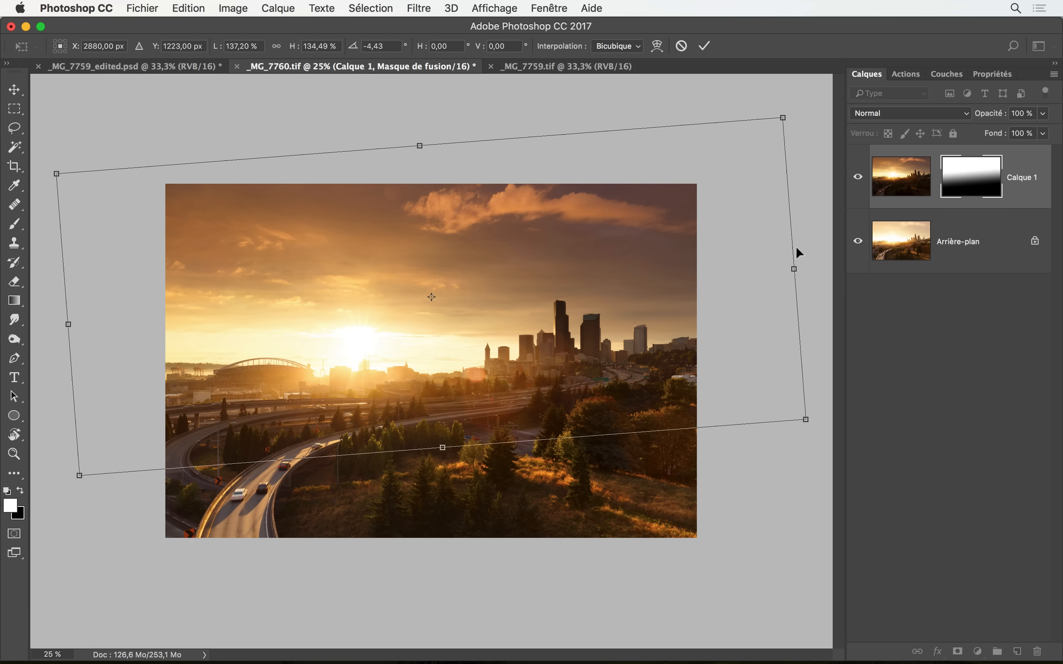
Step: Refine the mask transform to about -3.84° rotation, position X 2789 px, Y 1255.69 px and 153.25% height, and apply it
mouse_move(804, 261)
left_mouse_down()
mouse_move(818, 347)
mouse_move(802, 239)
mouse_move(817, 269)
left_mouse_up()
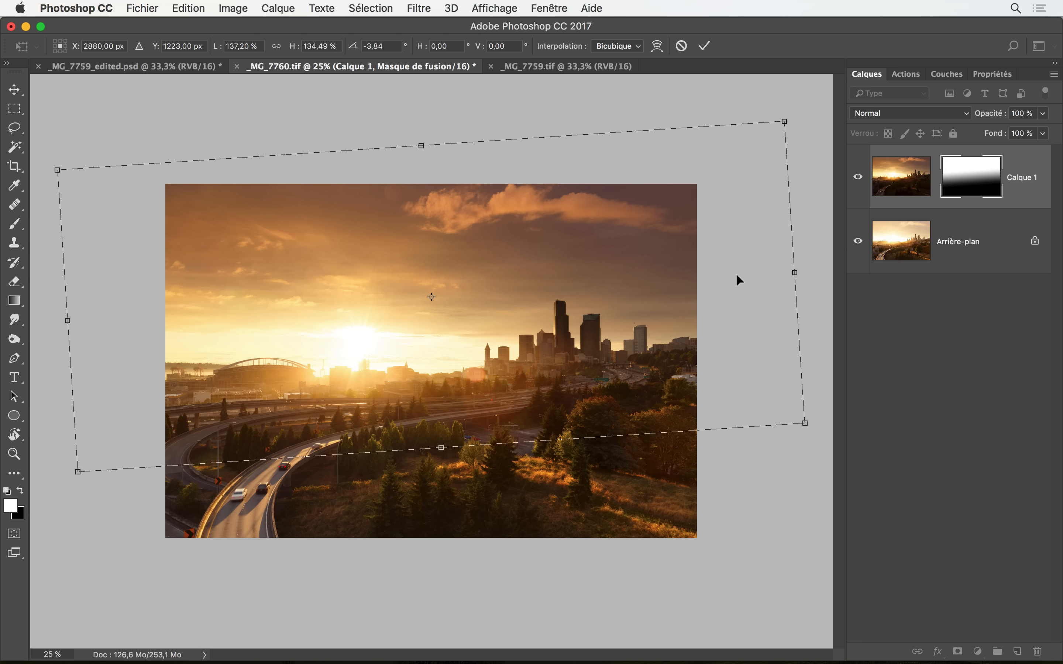
mouse_move(735, 272)
left_mouse_down()
mouse_move(730, 231)
mouse_move(730, 290)
mouse_move(727, 277)
left_mouse_up()
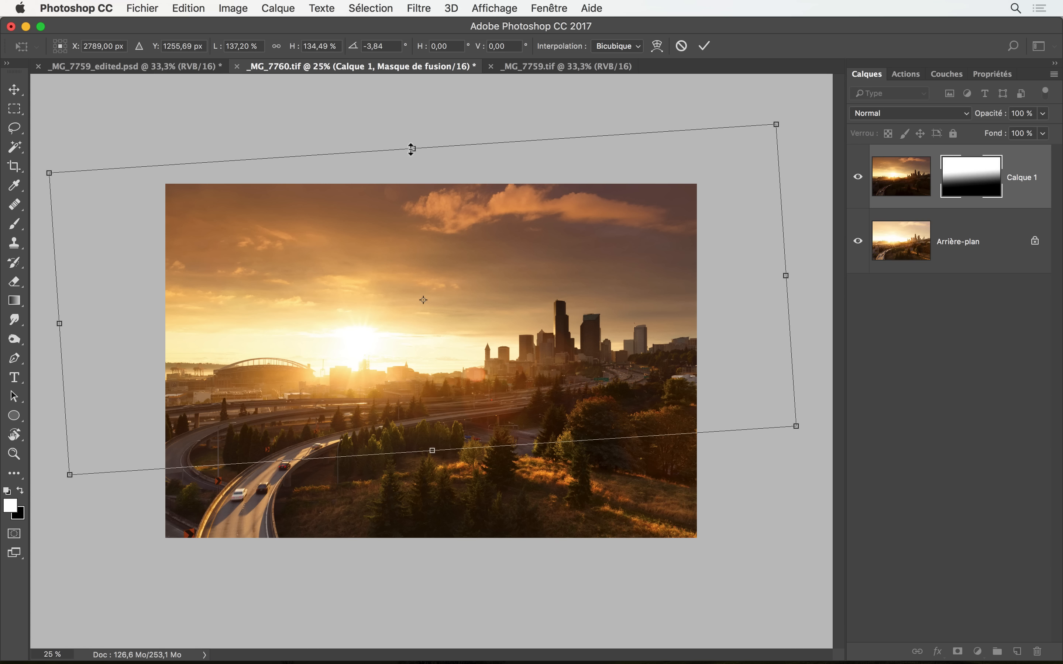
left_click_drag(411, 149, 372, 130)
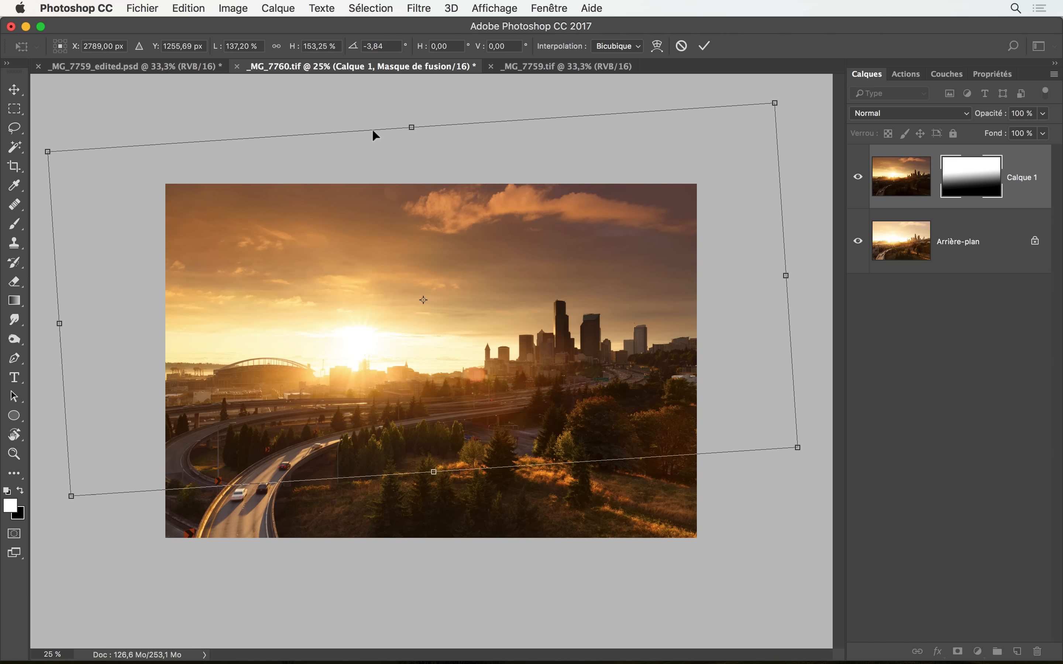
left_click(703, 48)
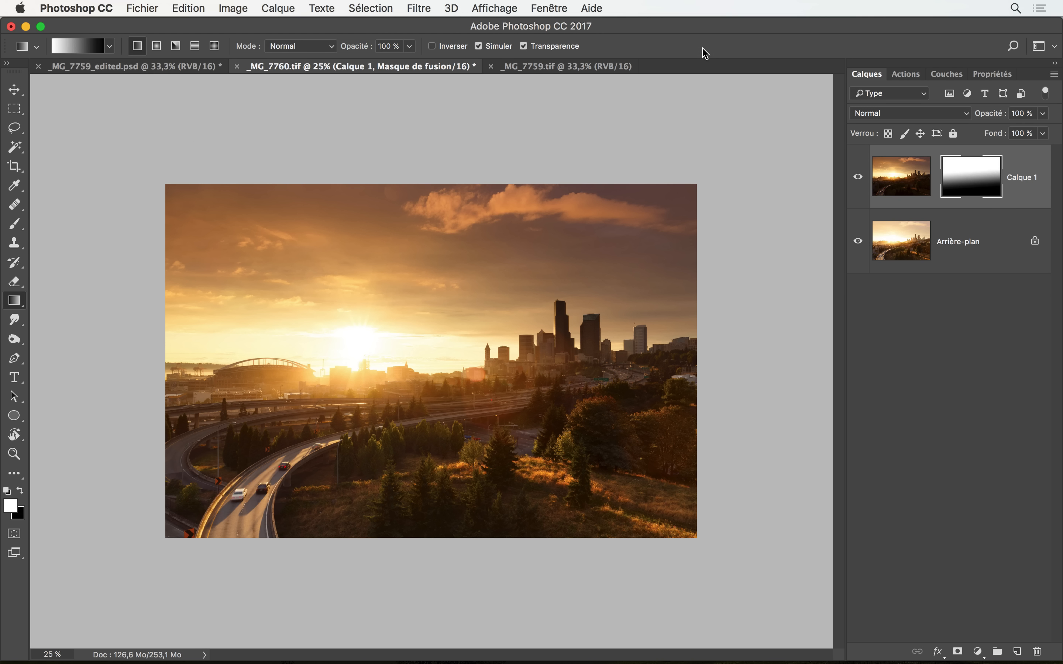
Step: Toggle the visibility of Calque 1 several times to compare the blended image with the original bright exposure
left_click(855, 181)
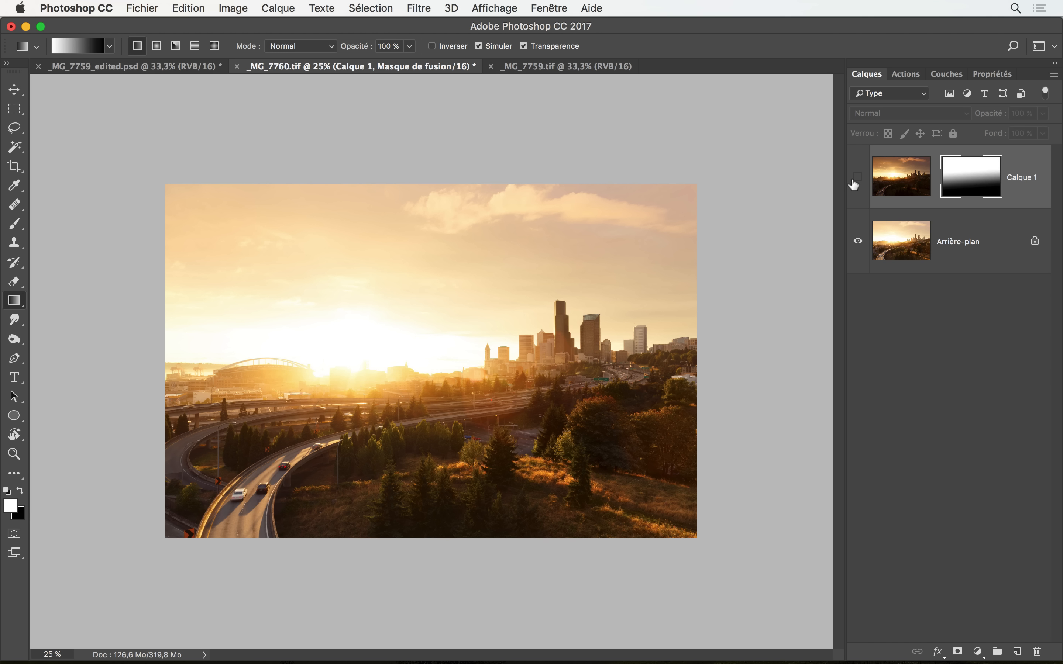
left_click(855, 181)
left_click(855, 180)
left_click(854, 180)
left_click(855, 180)
left_click(854, 181)
key("super+plus")
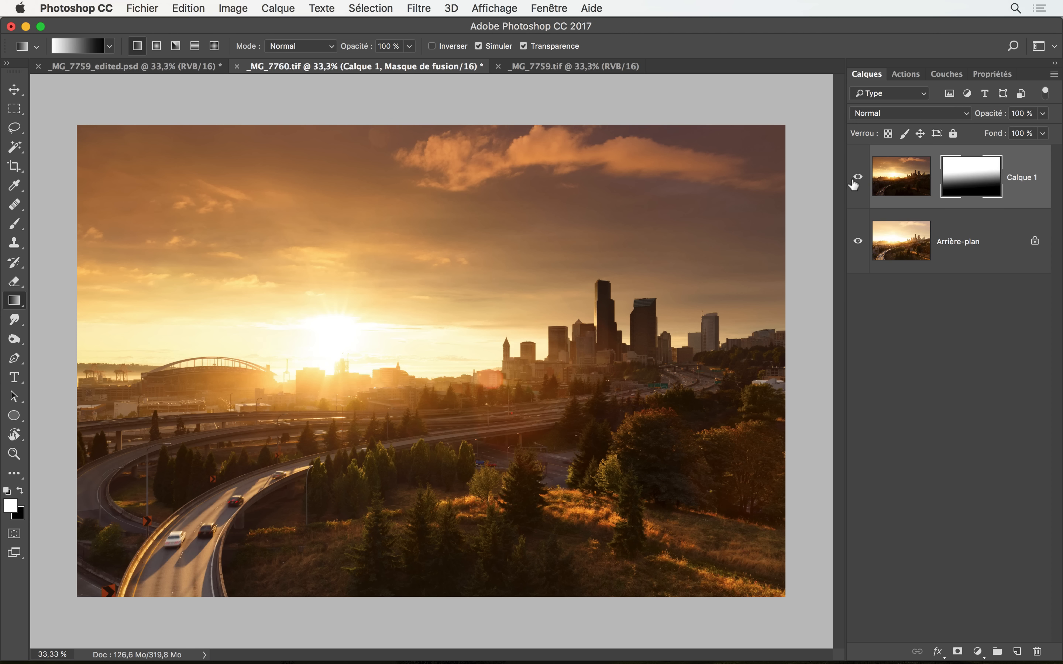
Step: In _MG_7759_edited.psd, show the Soleil Beboy group and toggle the Ciel coloré group to compare their effects on the image
key("ctrl+shift+Tab")
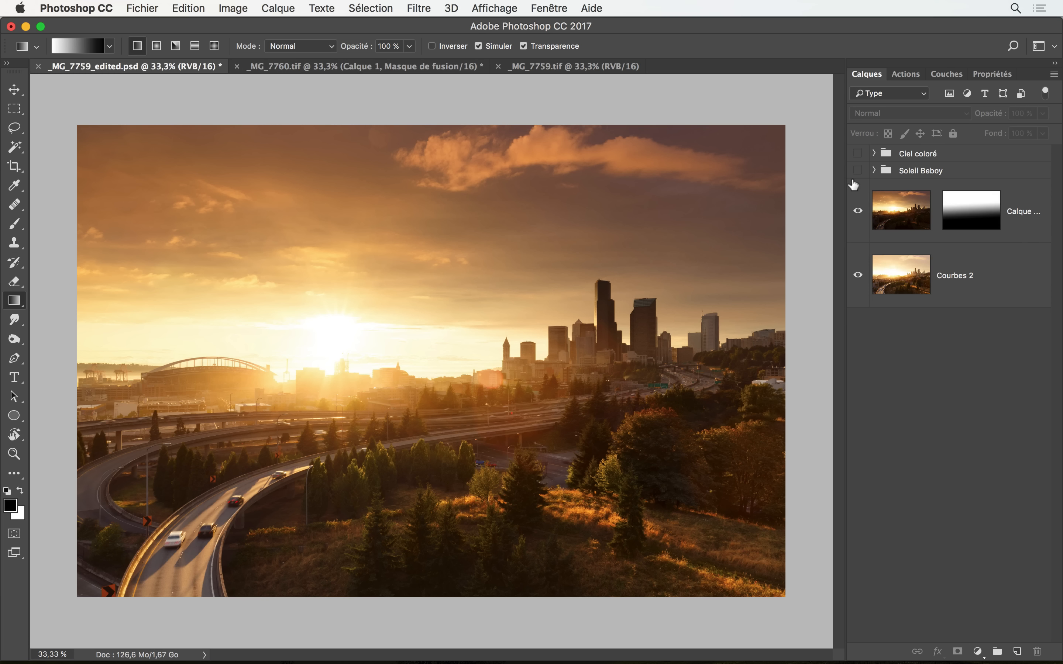
left_click(857, 171)
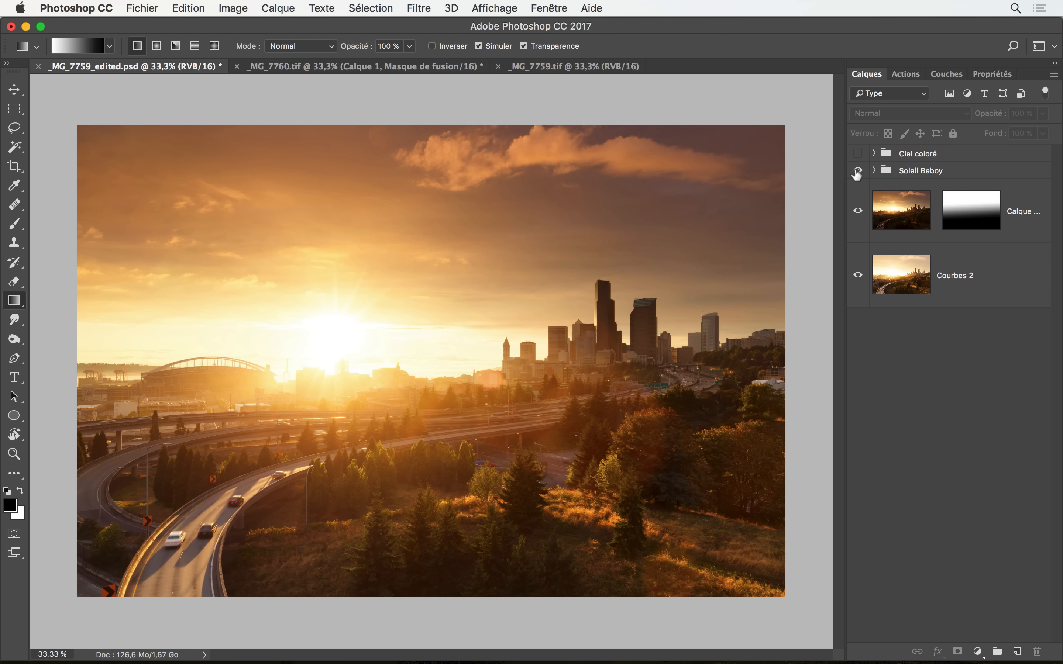
left_click(857, 172)
left_click(857, 172)
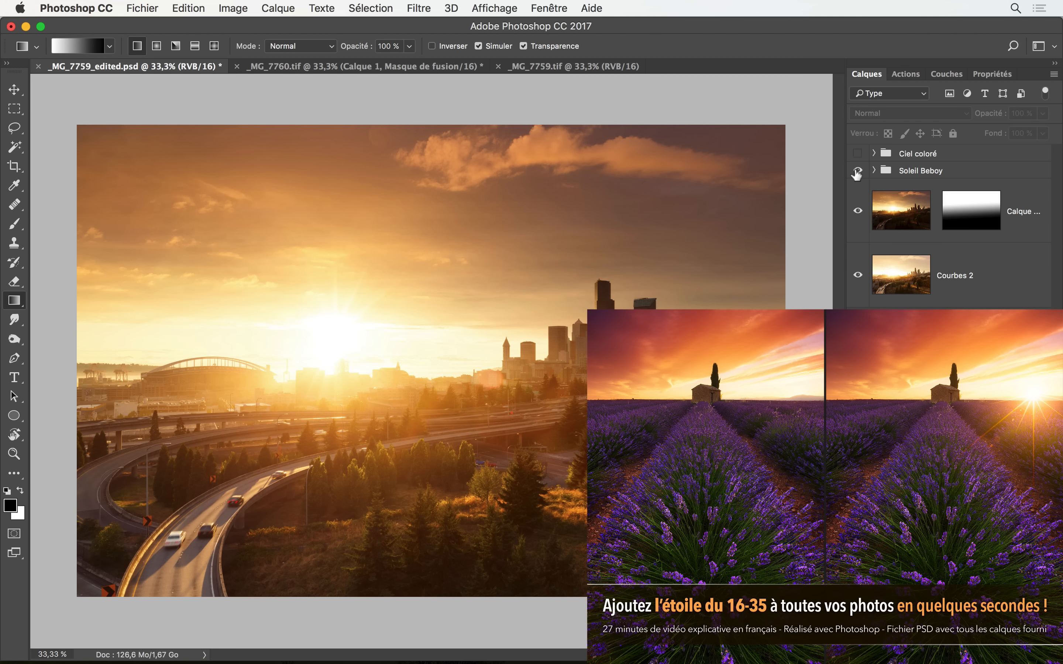
left_click(857, 172)
left_click(856, 171)
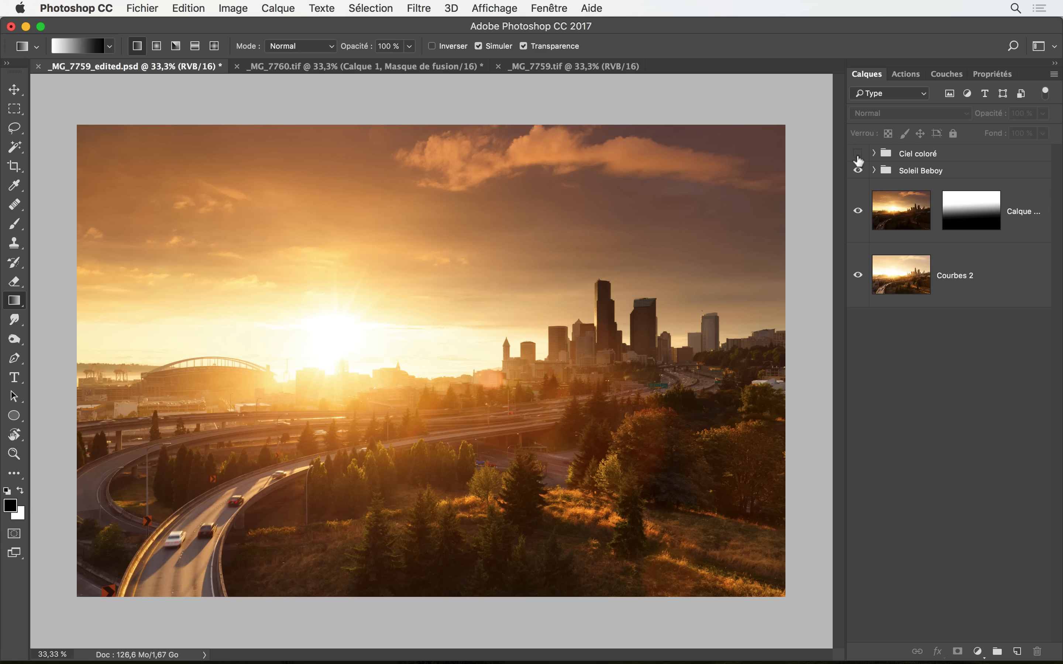
left_click(858, 155)
left_click(858, 154)
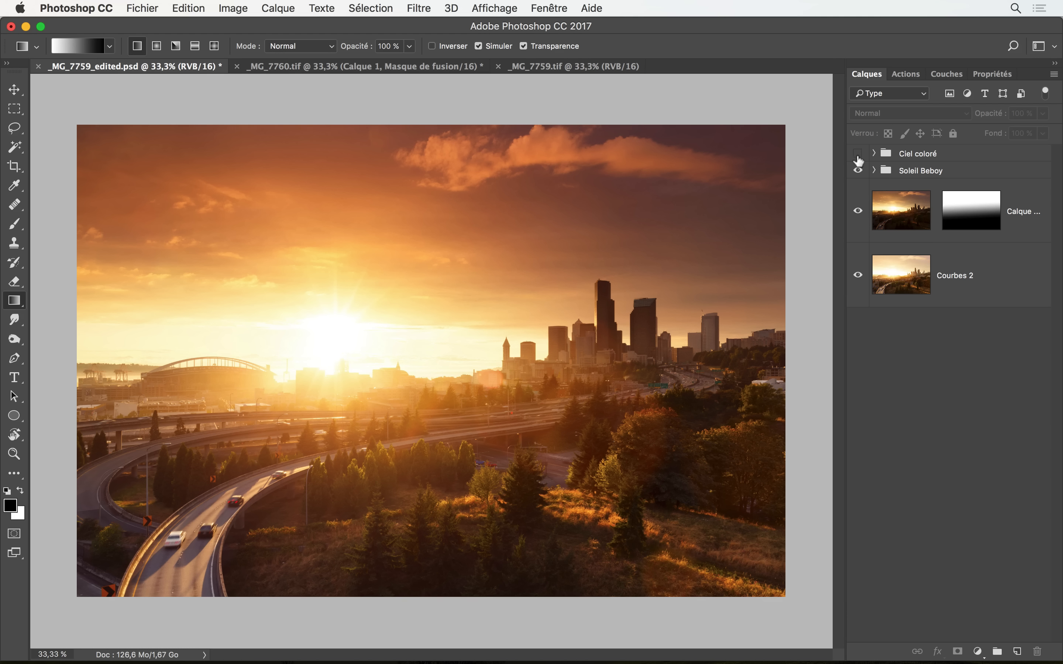